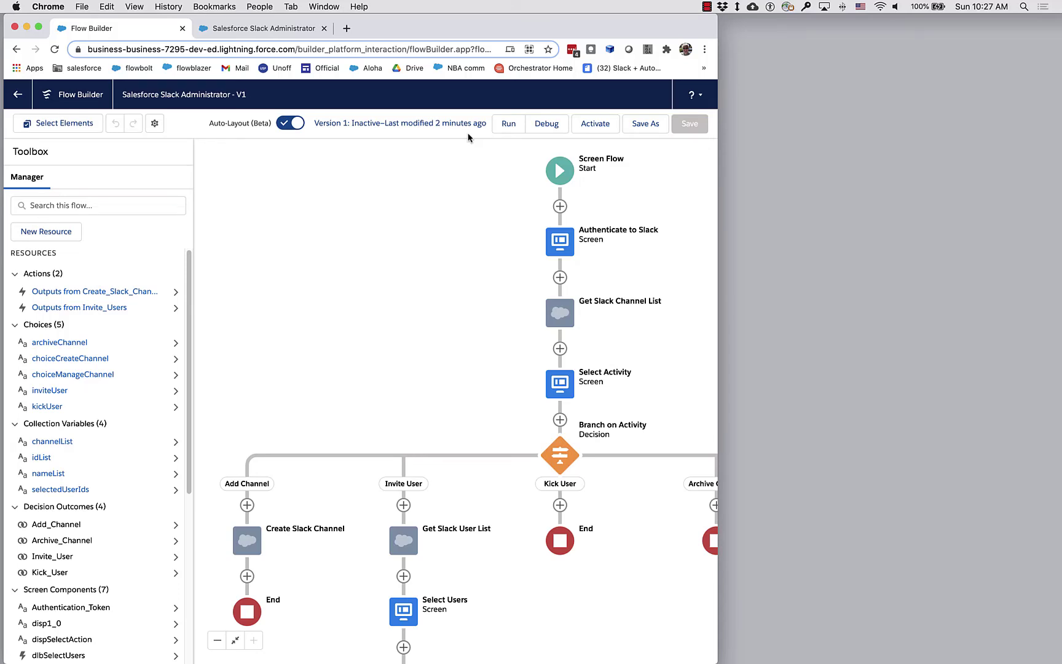
Run the Slack Administrator flow in a new tab and focus the Authentication Token field
click(512, 123)
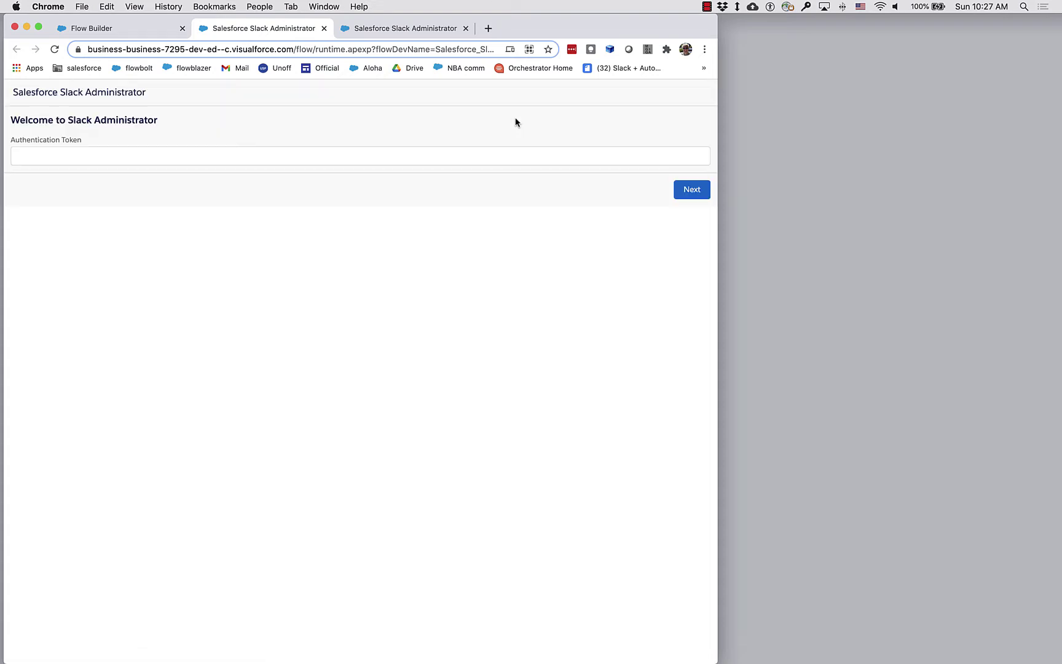
click(410, 155)
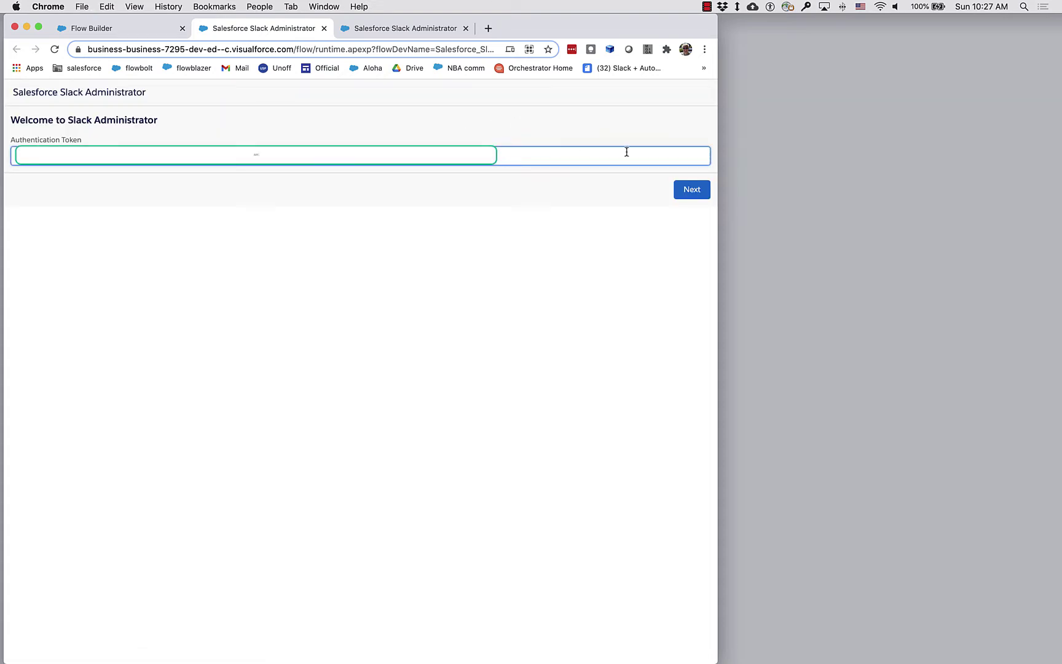
Go to Select Activity and choose 'Manage an existing channel' instead of 'Create a new channel'
click(691, 189)
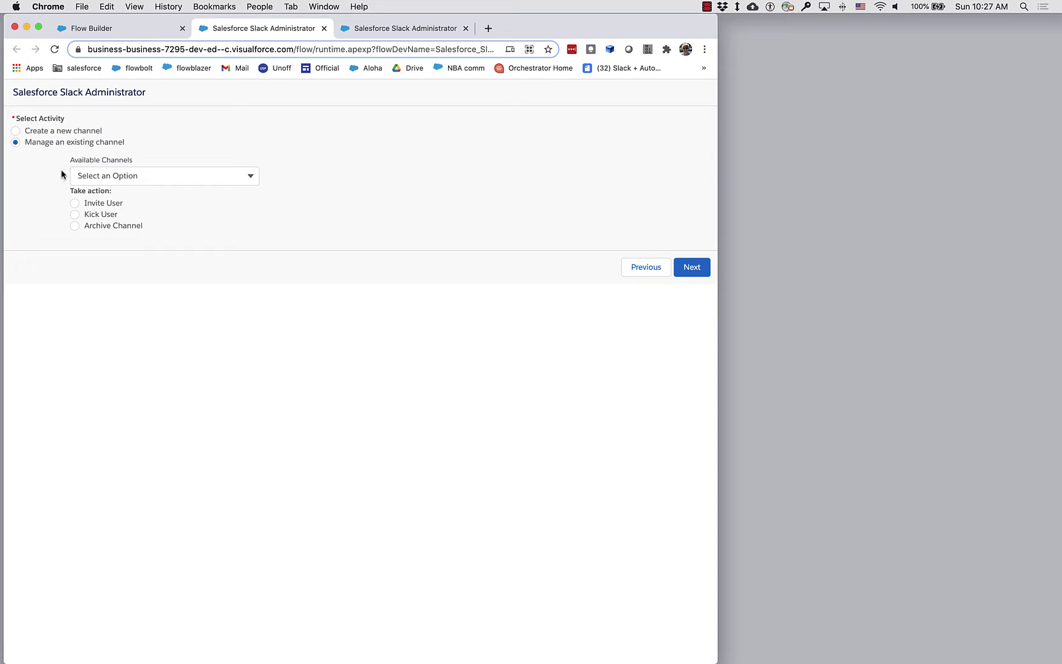
click(39, 131)
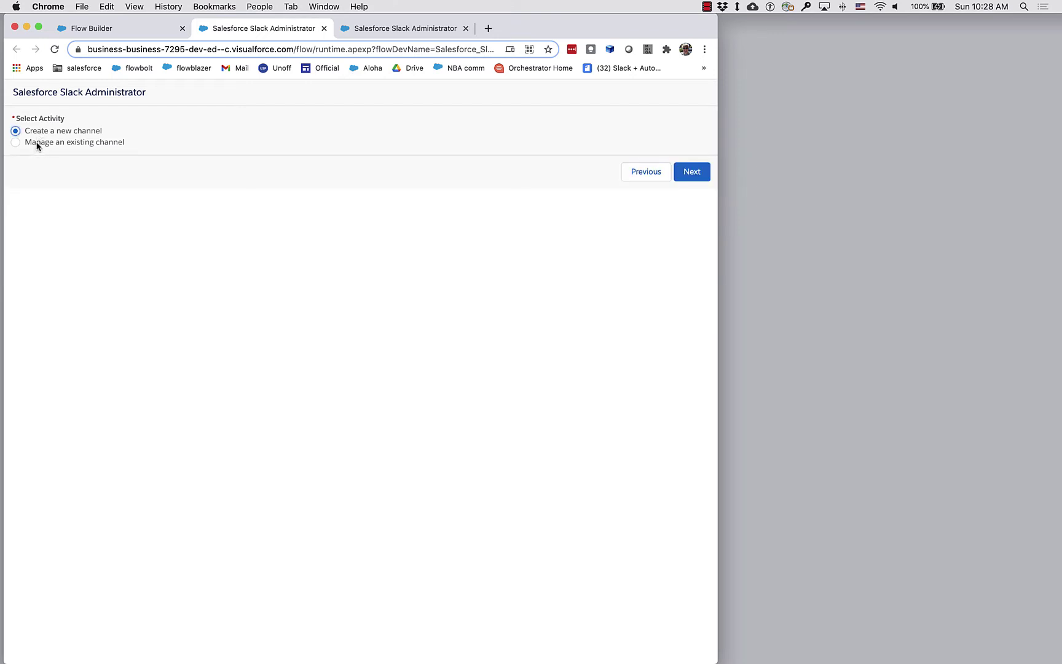
click(39, 144)
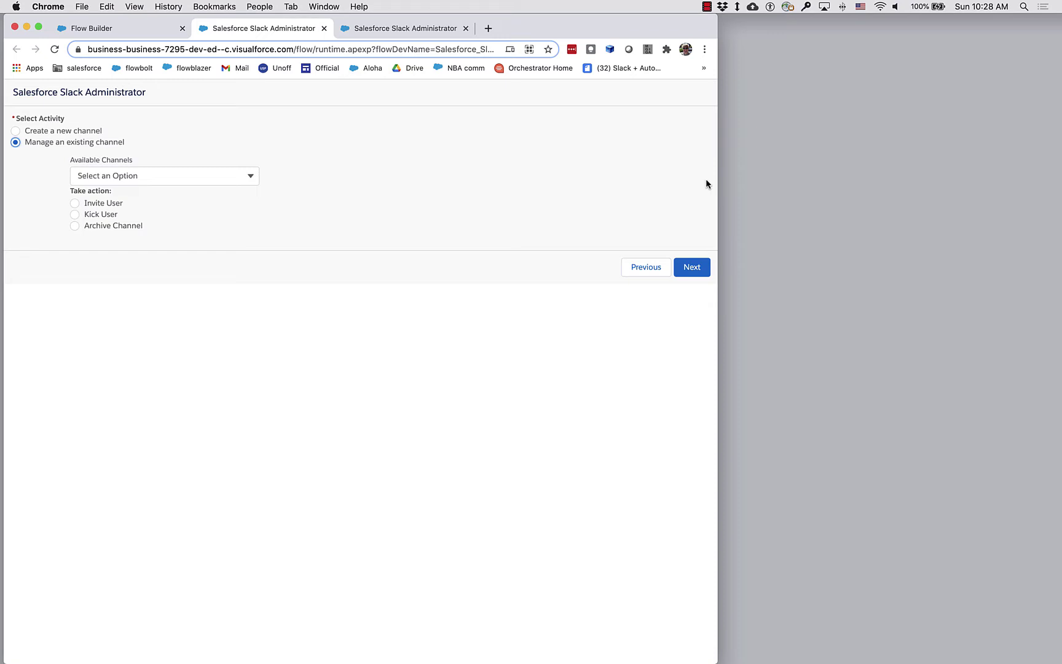
Back in the Flow Builder tab, open the Select Activity screen element's editor
click(164, 38)
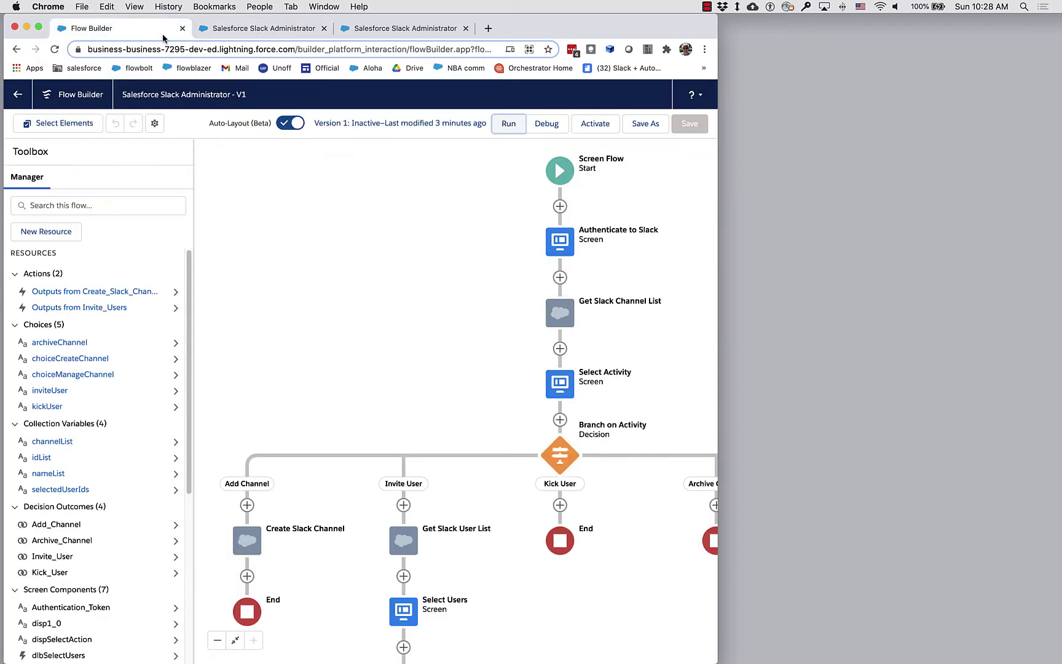
double_click(559, 378)
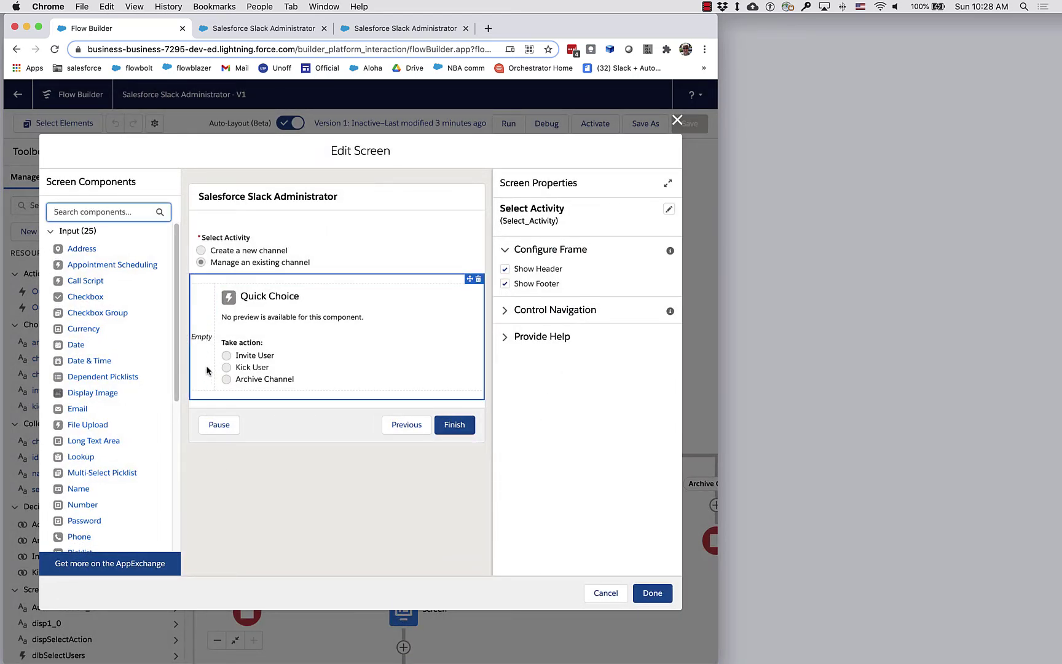
mouse_move(349, 360)
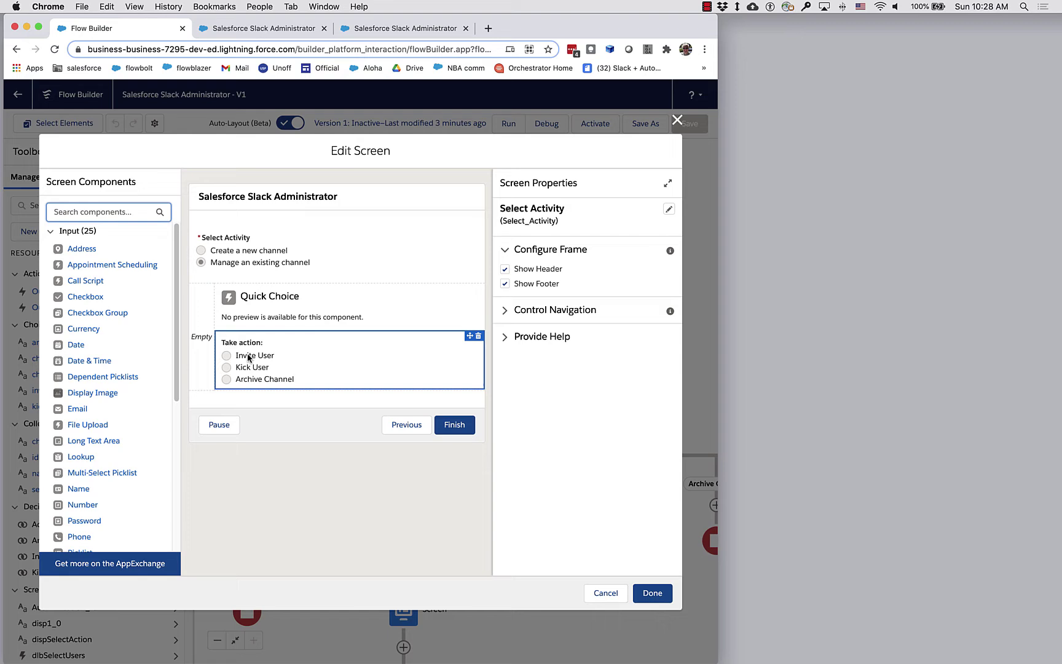
Select the Section (Beta) component to view its 1-of-12 and 11-of-12 columns
click(203, 305)
mouse_move(337, 337)
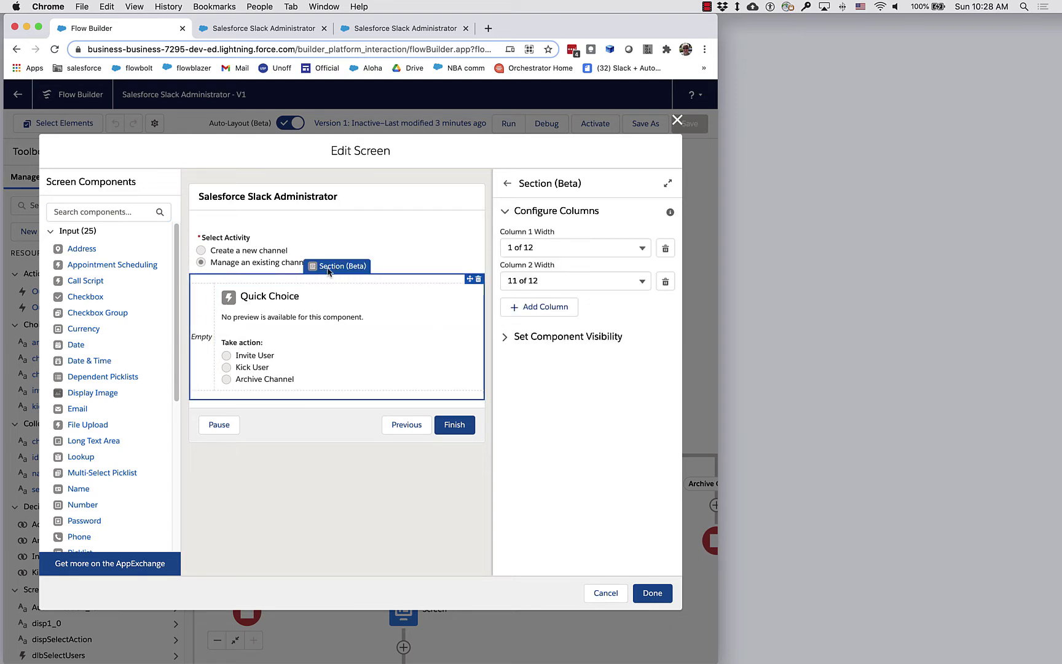
scroll(166, 384, down, 5)
scroll(166, 384, down, 3)
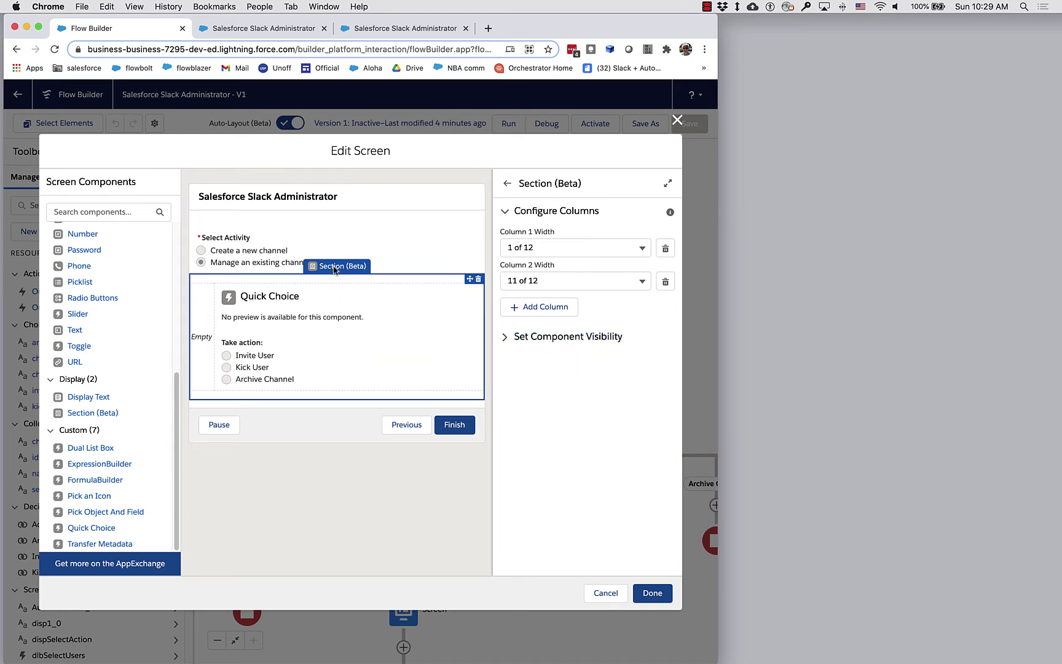
Check the section's manage-channel visibility condition, close the editor, and return to the running flow
click(507, 336)
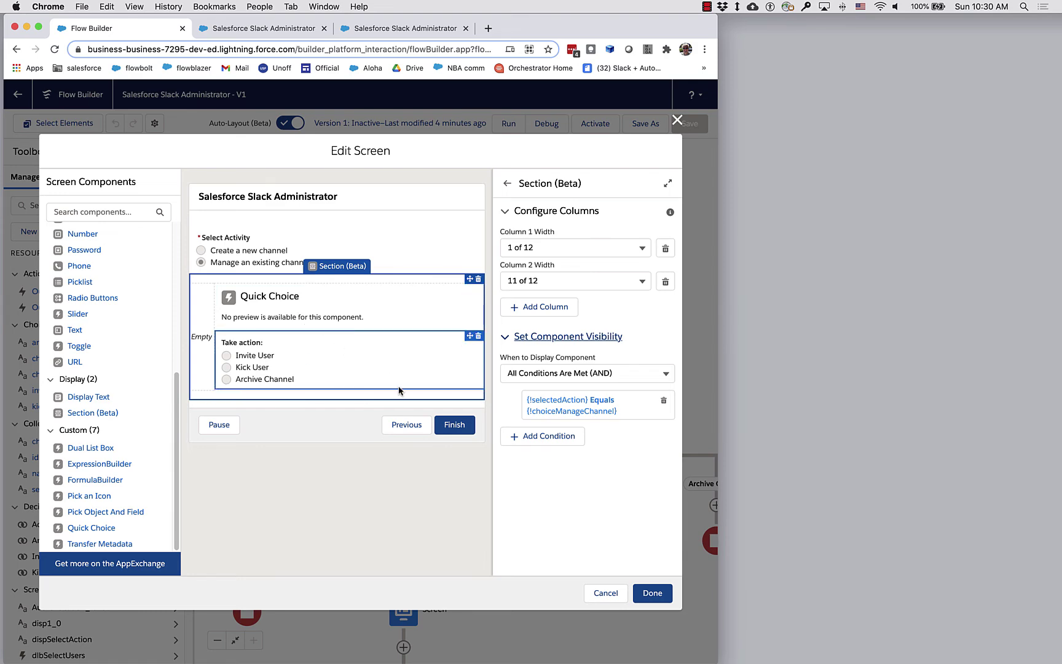
click(653, 592)
click(405, 28)
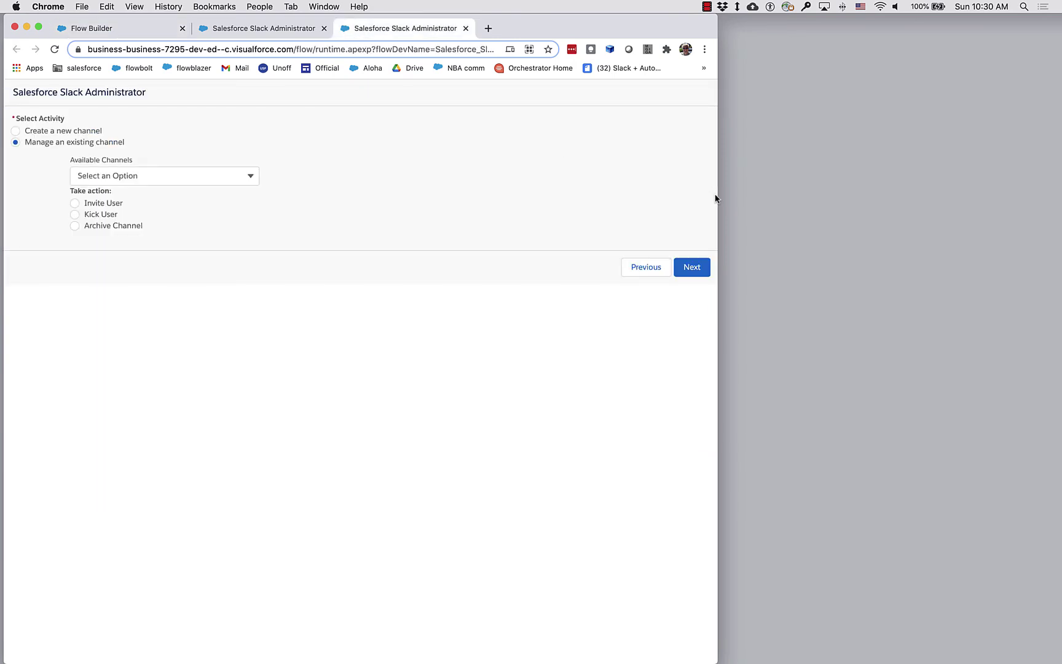
Narrow and re-widen the browser window to watch the indented options reflow
mouse_move(718, 198)
mouse_down()
mouse_move(326, 225)
mouse_move(299, 249)
mouse_up()
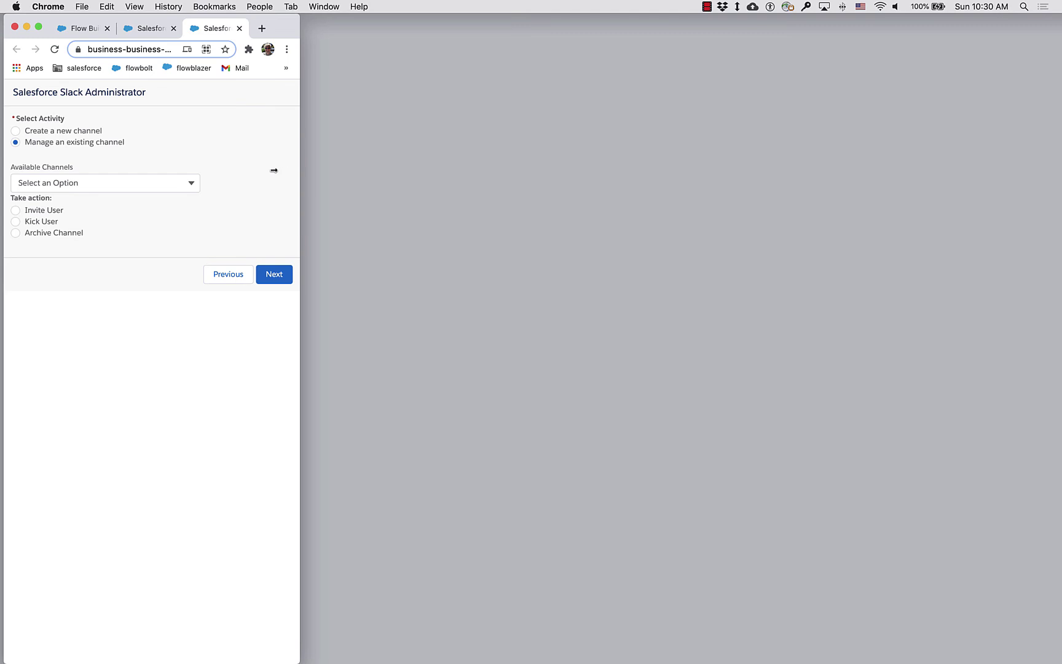
mouse_move(281, 171)
mouse_down()
mouse_move(275, 176)
mouse_move(1060, 212)
mouse_move(474, 164)
mouse_up()
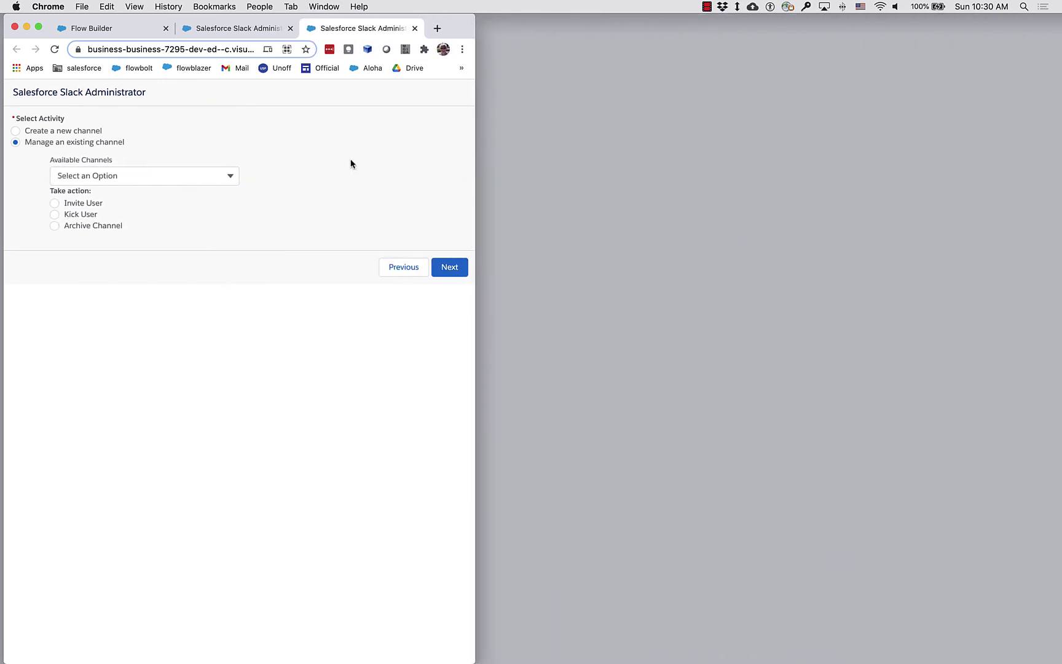
Switch to Flow Builder via Ctrl+1, reopen Select Activity, and widen the window to full size
key(ctrl+1)
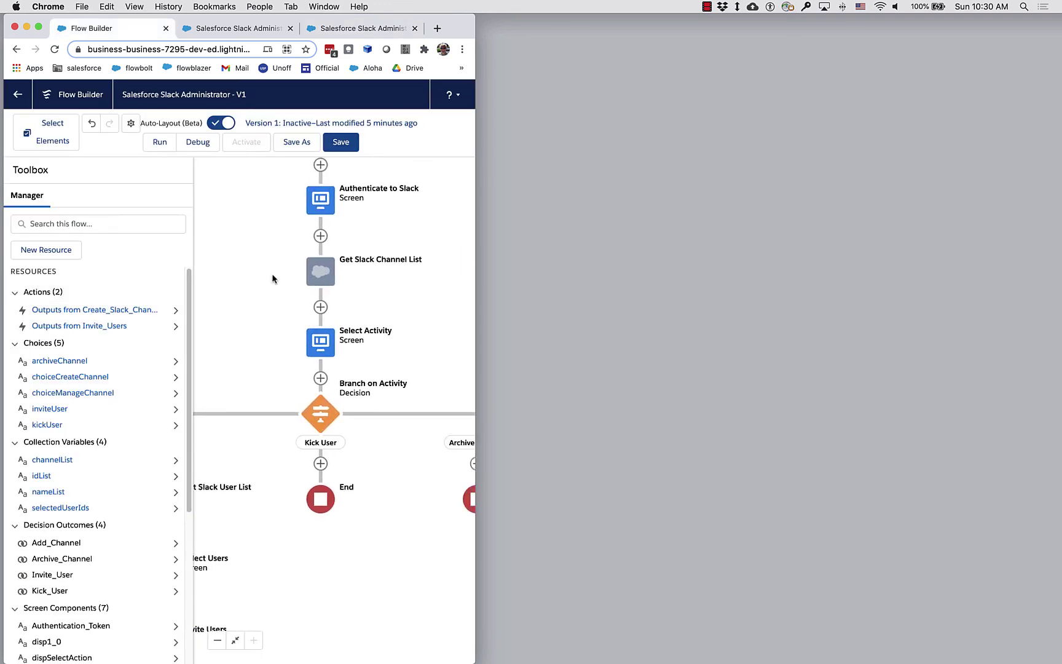
click(319, 340)
double_click(319, 339)
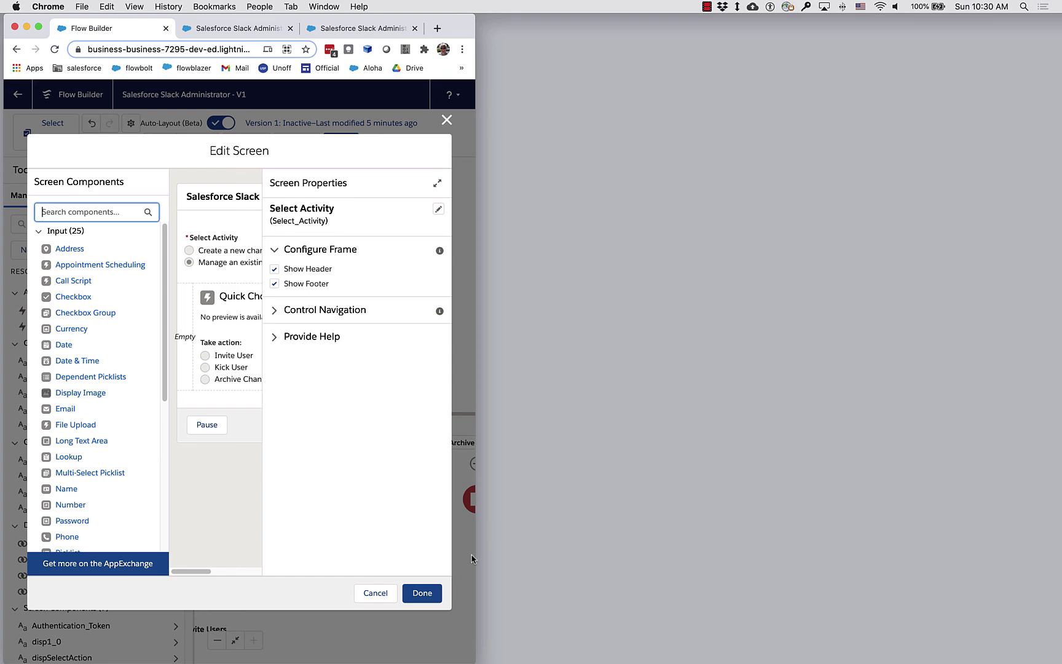
drag(473, 557, 830, 548)
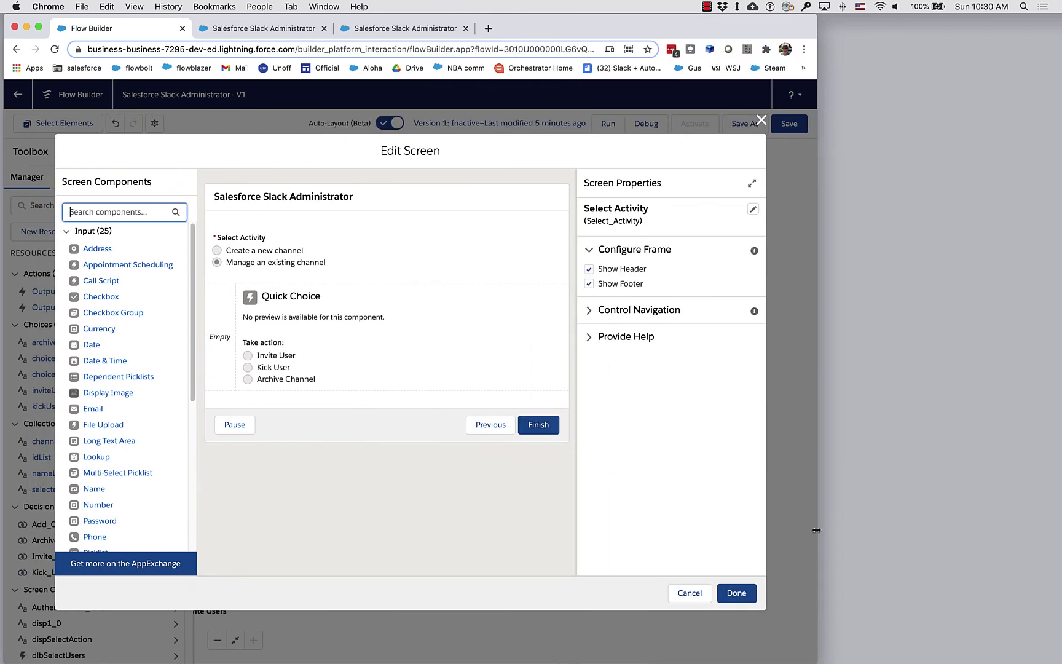